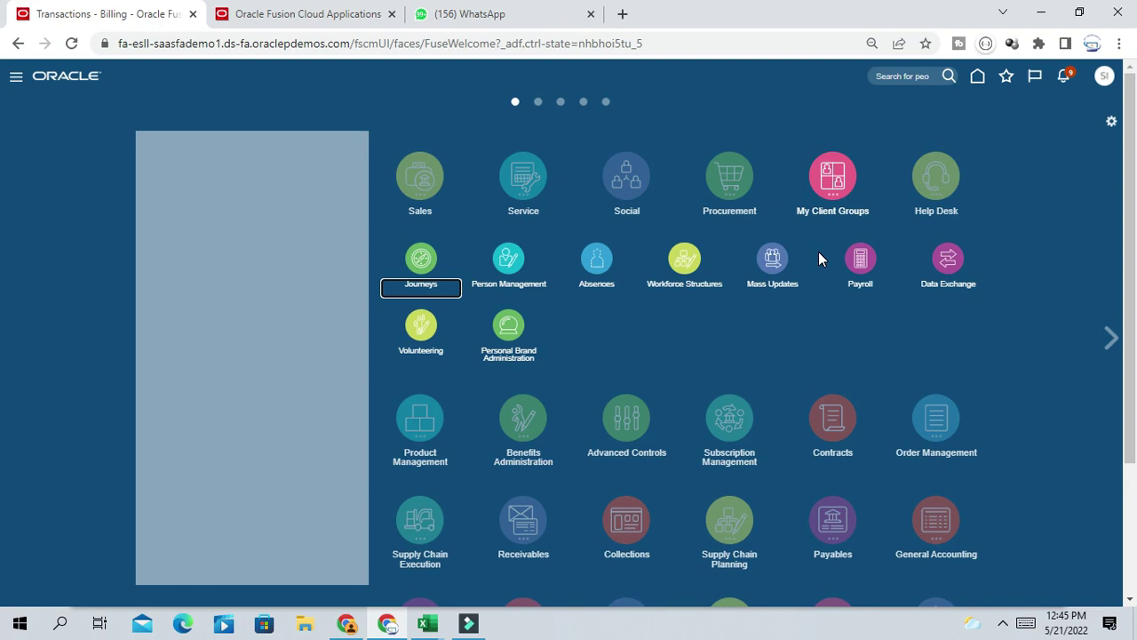
Open the Billing work area from the Receivables group on the springboard.
{"action": "scroll", "coordinate": [698, 328], "scroll_direction": "down", "scroll_amount": 2}
{"action": "scroll", "coordinate": [622, 409], "scroll_direction": "up", "scroll_amount": 2}
{"action": "scroll", "coordinate": [693, 382], "scroll_direction": "down", "scroll_amount": 2}
{"action": "scroll", "coordinate": [695, 373], "scroll_direction": "up", "scroll_amount": 2}
{"action": "scroll", "coordinate": [711, 368], "scroll_direction": "down", "scroll_amount": 2}
{"action": "left_click", "coordinate": [531, 344]}
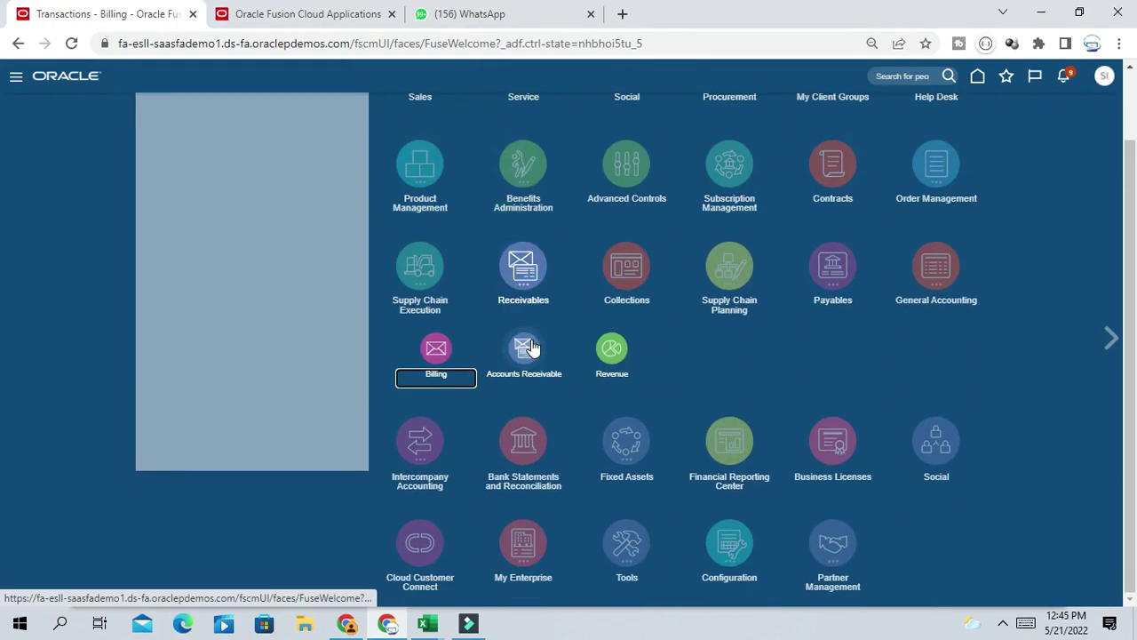
{"action": "left_click", "coordinate": [437, 352]}
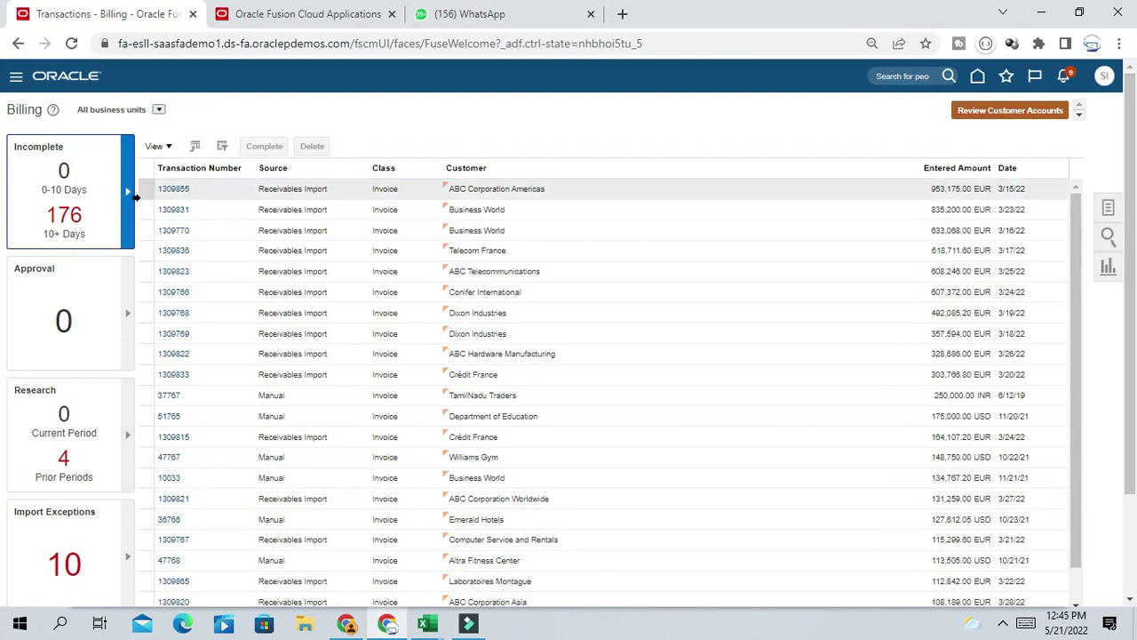
Review the Incomplete transactions table of 176 invoices older than 10 days.
{"action": "scroll", "coordinate": [889, 266], "scroll_direction": "down", "scroll_amount": 2}
{"action": "scroll", "coordinate": [138, 202], "scroll_direction": "up", "scroll_amount": 2}
{"action": "scroll", "coordinate": [138, 201], "scroll_direction": "down", "scroll_amount": 3}
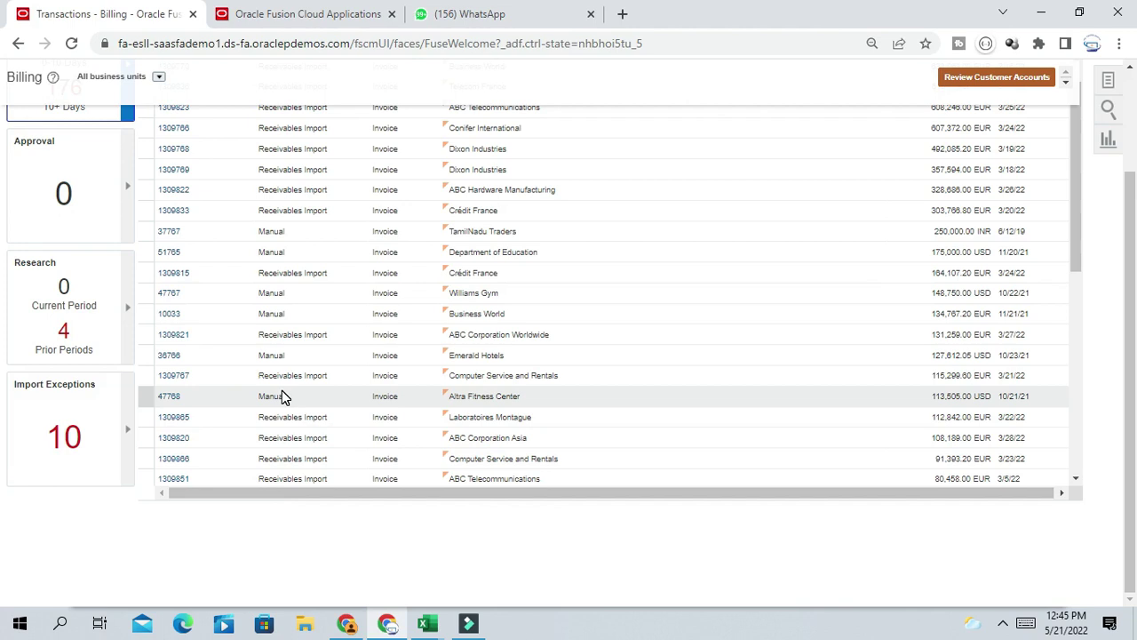
{"action": "scroll", "coordinate": [282, 390], "scroll_direction": "up", "scroll_amount": 3}
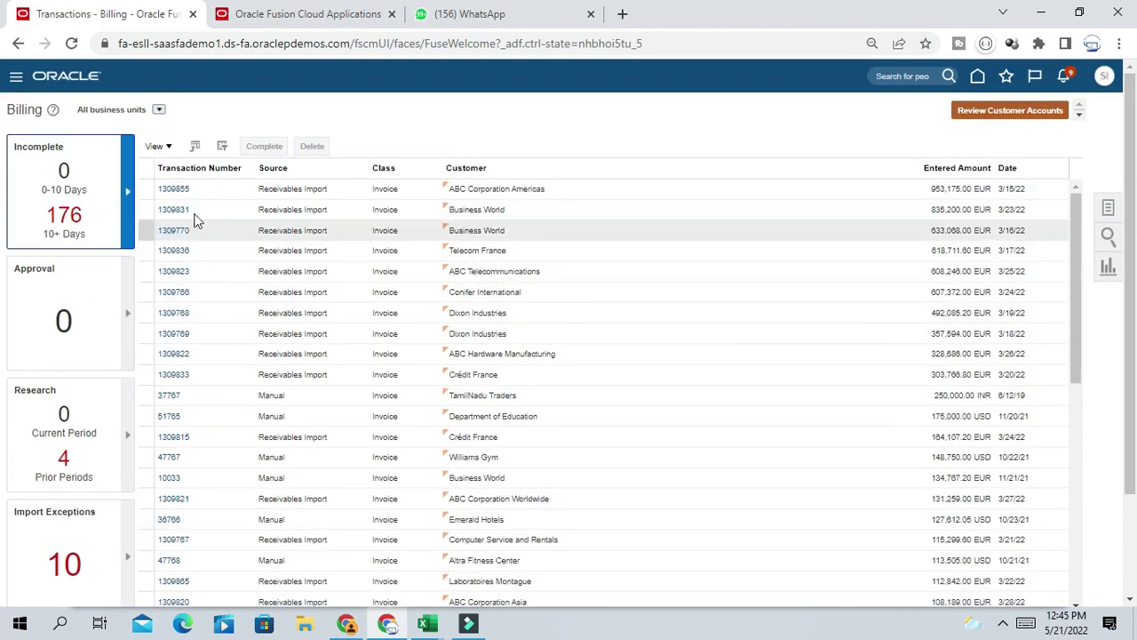
{"action": "scroll", "coordinate": [553, 582], "scroll_direction": "down", "scroll_amount": 5}
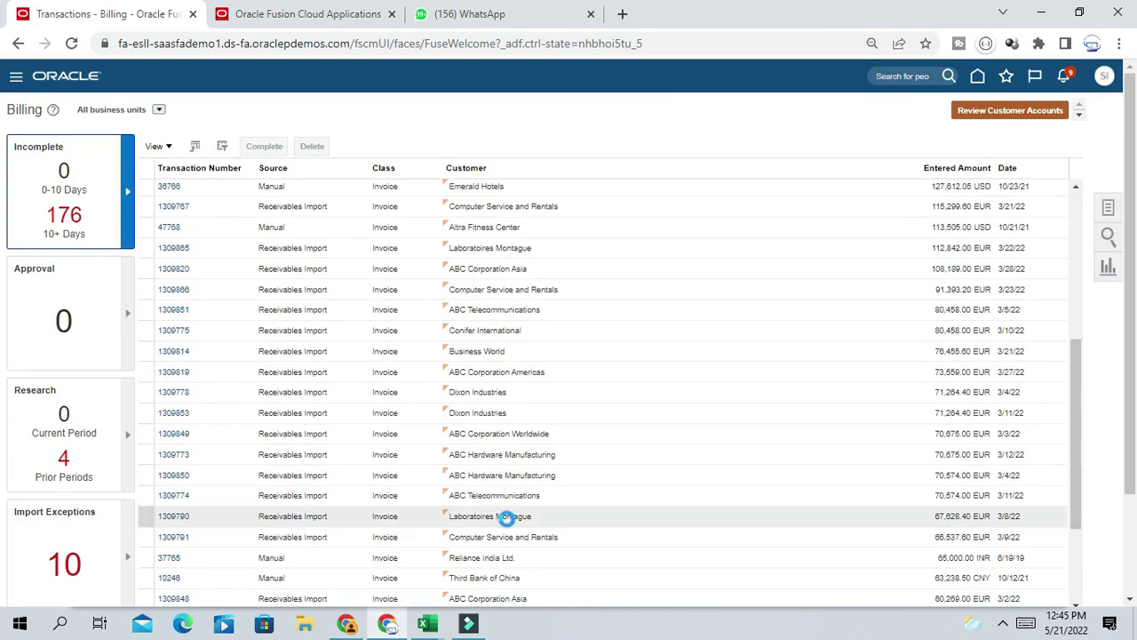
{"action": "scroll", "coordinate": [508, 517], "scroll_direction": "down", "scroll_amount": 5}
{"action": "scroll", "coordinate": [505, 527], "scroll_direction": "up", "scroll_amount": 2}
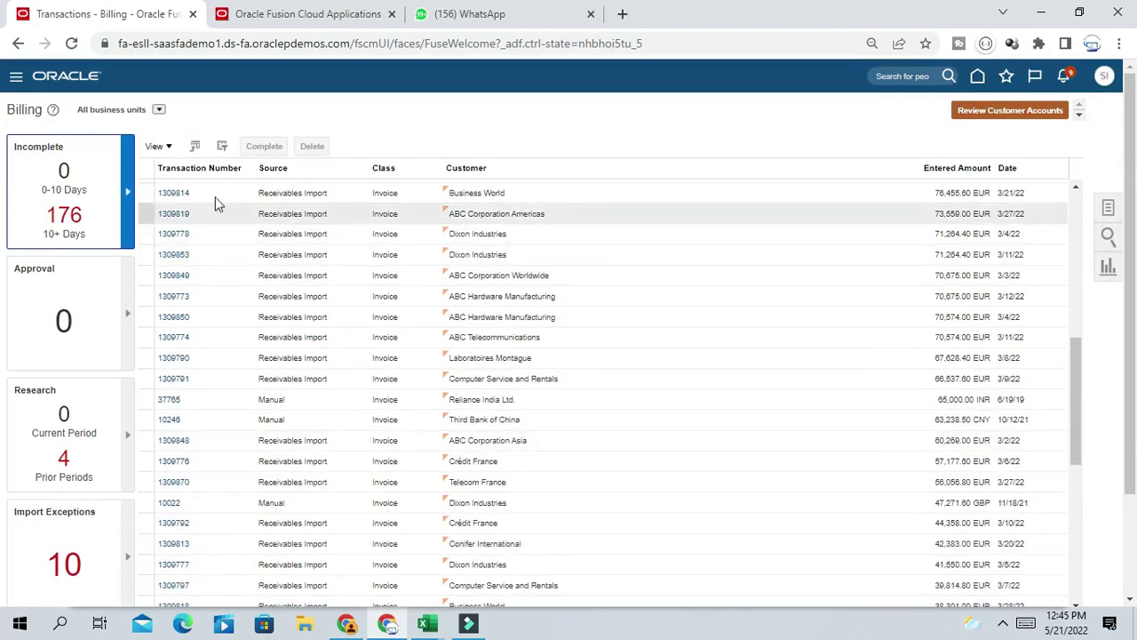
{"action": "scroll", "coordinate": [138, 551], "scroll_direction": "down", "scroll_amount": 2}
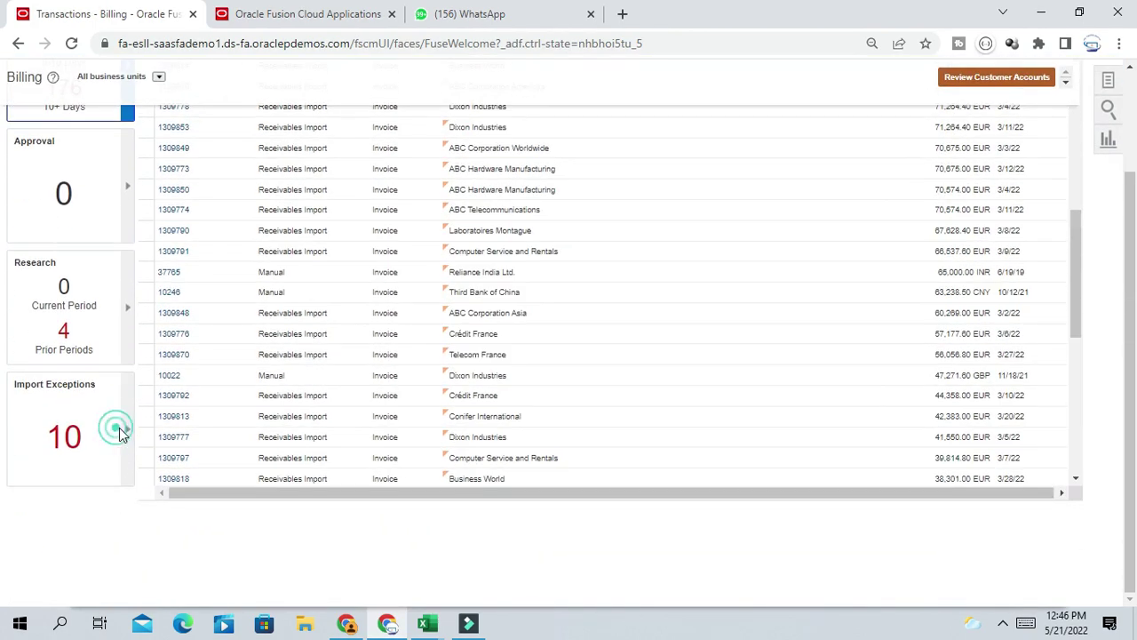
List the 10 import-exception sources and download the 528 Receivables Import exception lines.
{"action": "left_click", "coordinate": [97, 461]}
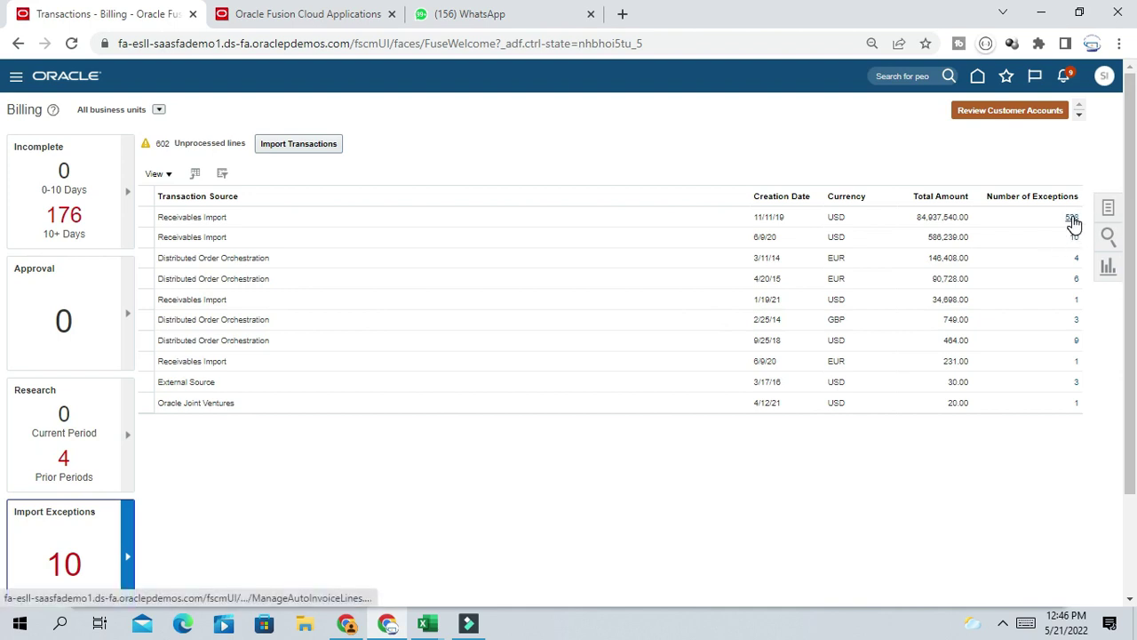
{"action": "left_click", "coordinate": [1073, 220]}
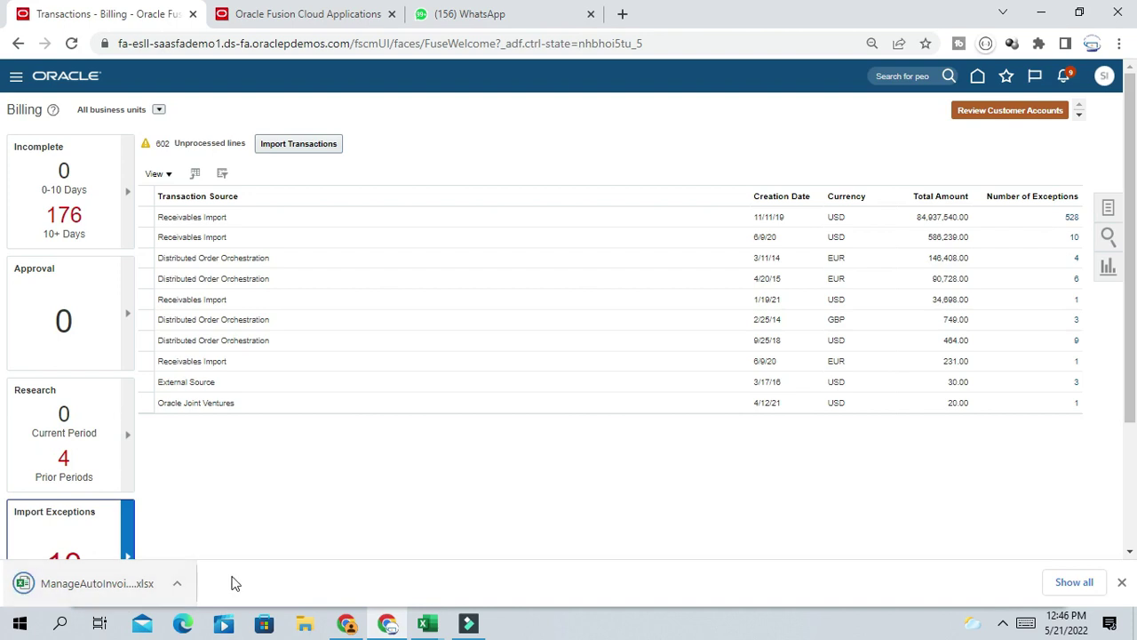
Bring up the downloaded ManageAutoInvoiceLines (5) workbook in Excel's Protected View.
{"action": "left_click", "coordinate": [149, 590]}
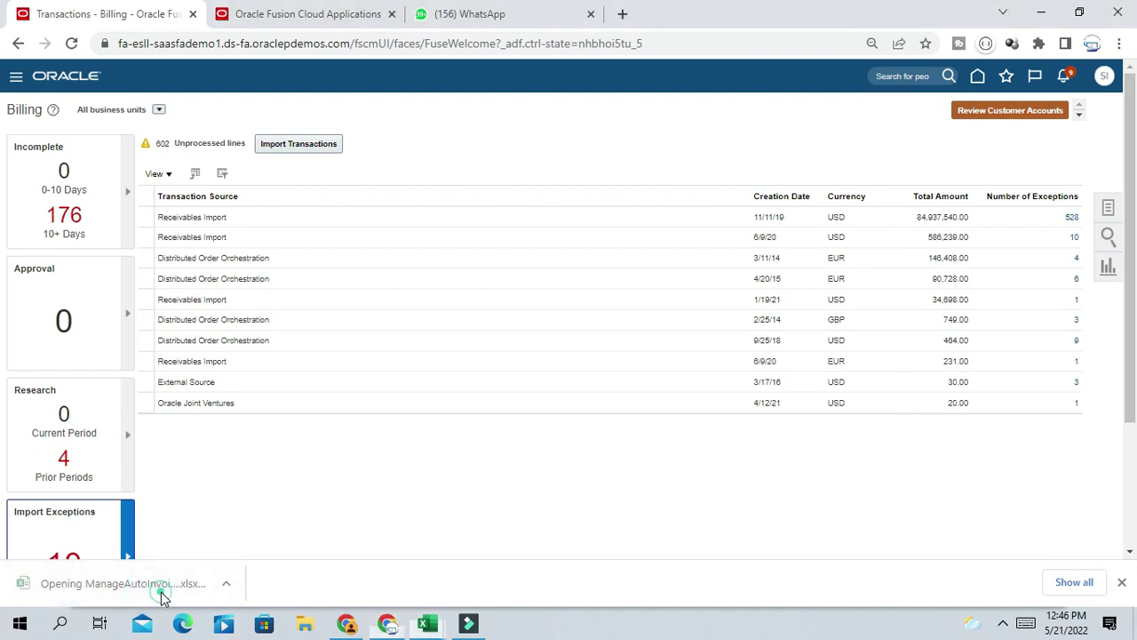
{"action": "left_click", "coordinate": [162, 597]}
{"action": "left_click", "coordinate": [427, 625]}
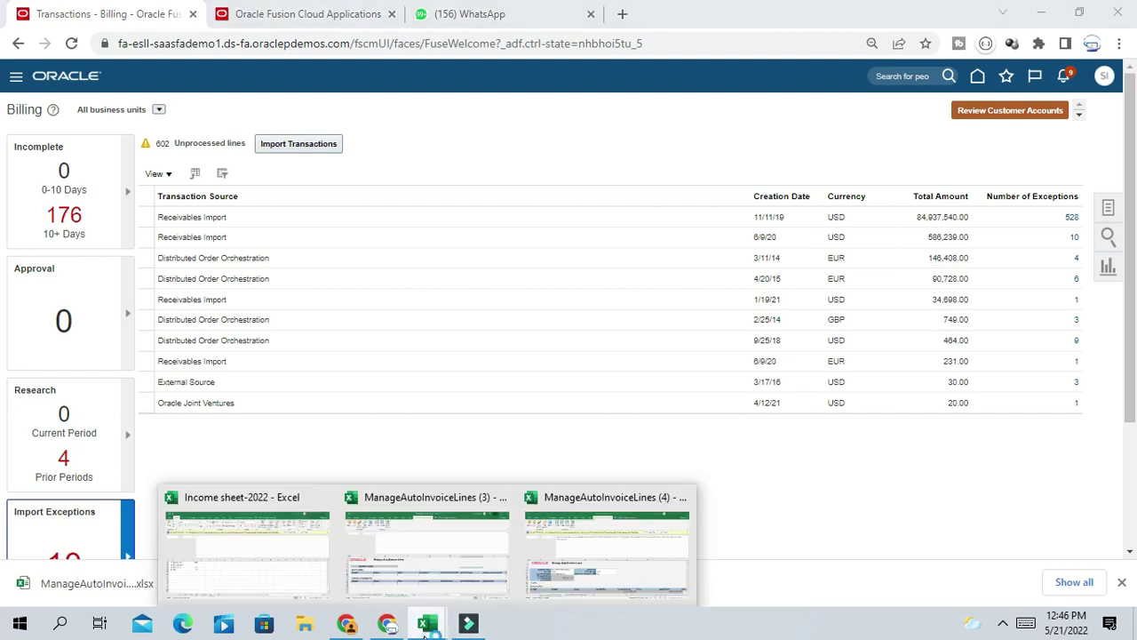
{"action": "left_click", "coordinate": [609, 577]}
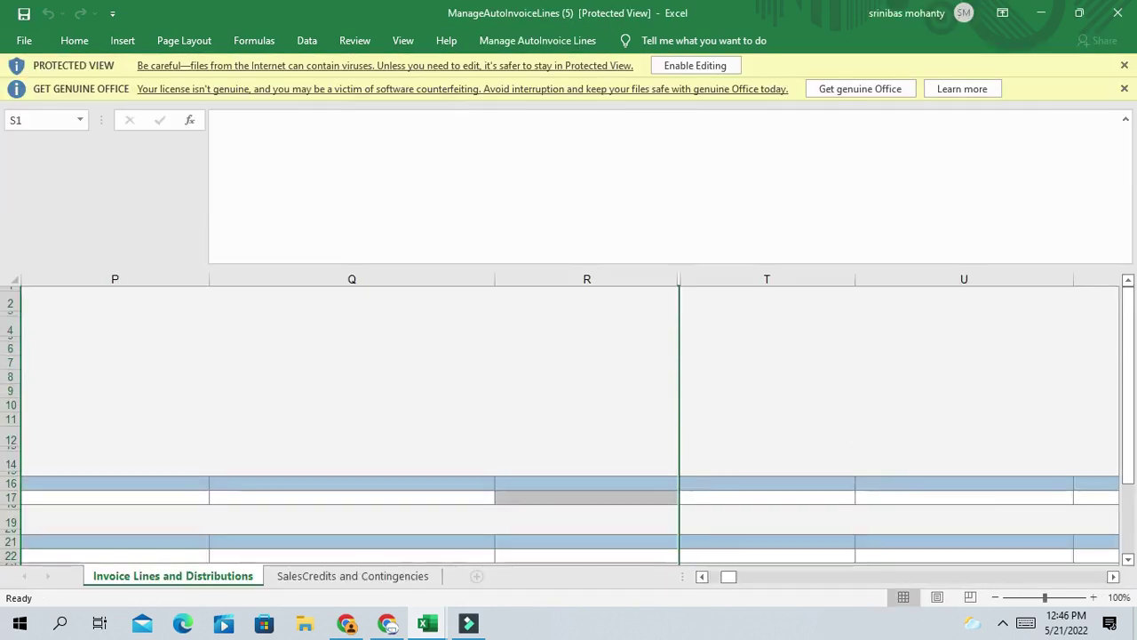
Enable editing on the exceptions workbook and agree to connect it to Oracle Fusion.
{"action": "left_click", "coordinate": [729, 65]}
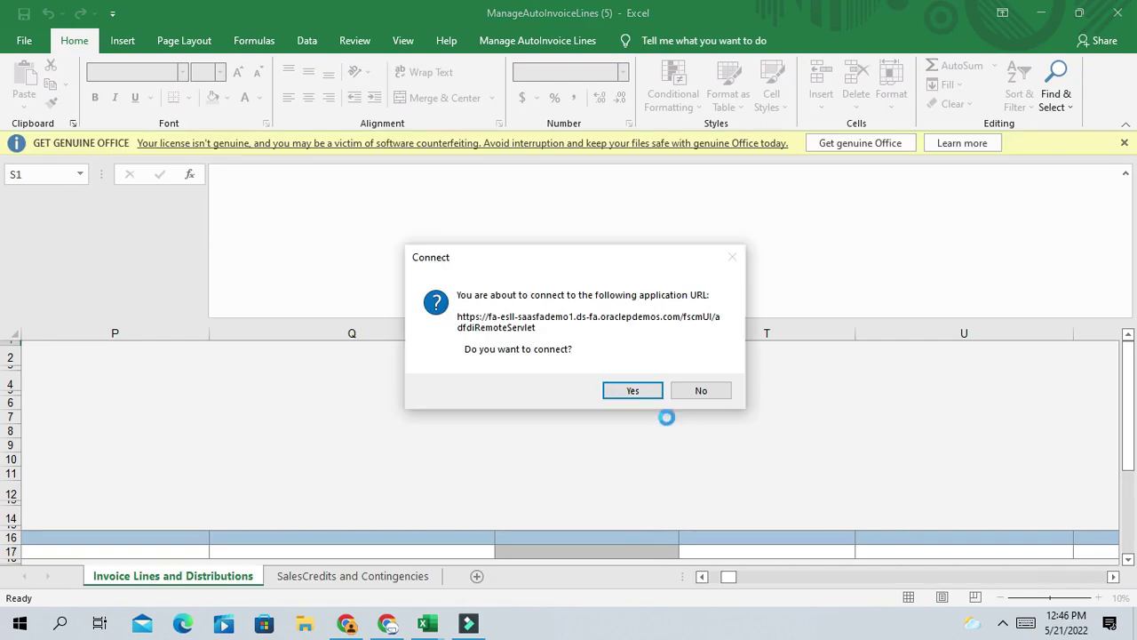
{"action": "left_click", "coordinate": [639, 397]}
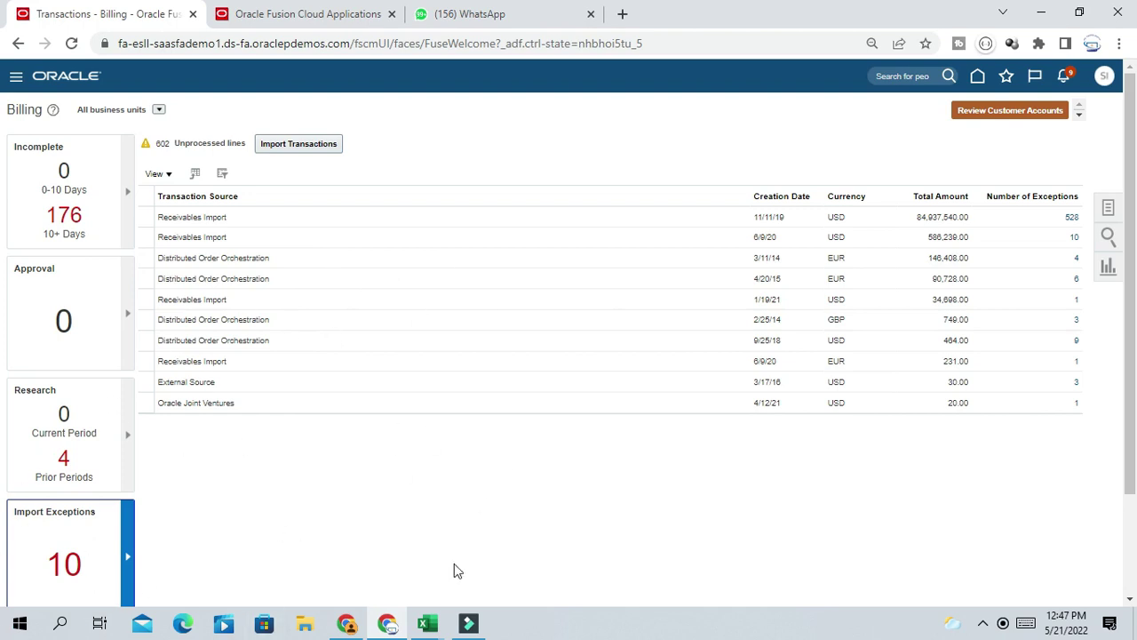
In ManageAutoInvoiceLines (5), confirm Business Unit is Supremo US Business Unit and run Search.
{"action": "left_click", "coordinate": [429, 624]}
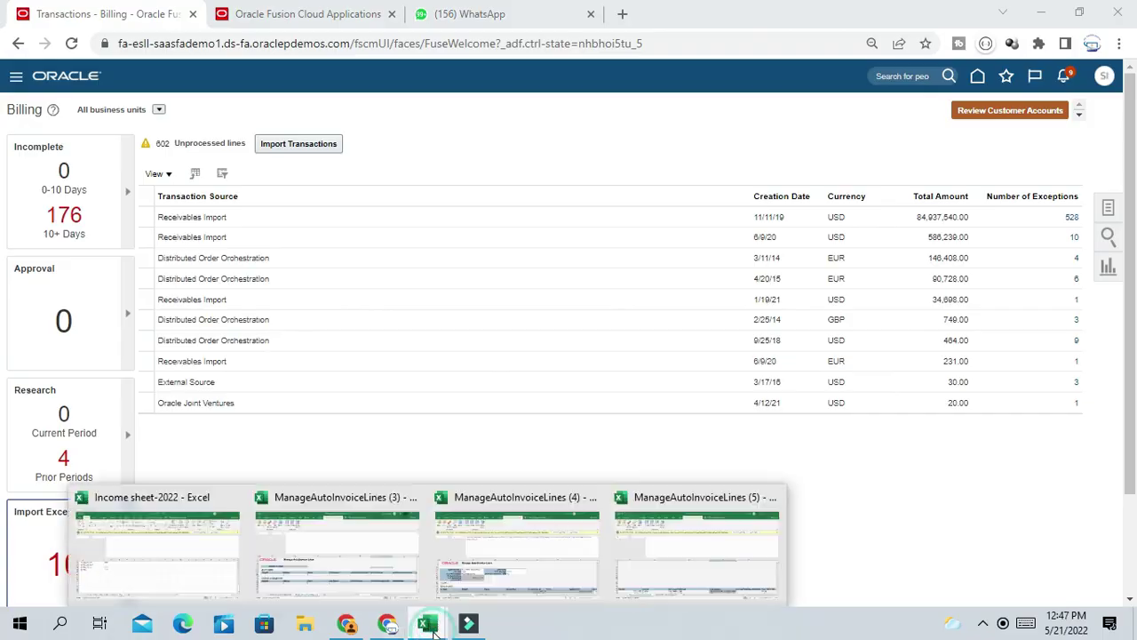
{"action": "left_click", "coordinate": [722, 569]}
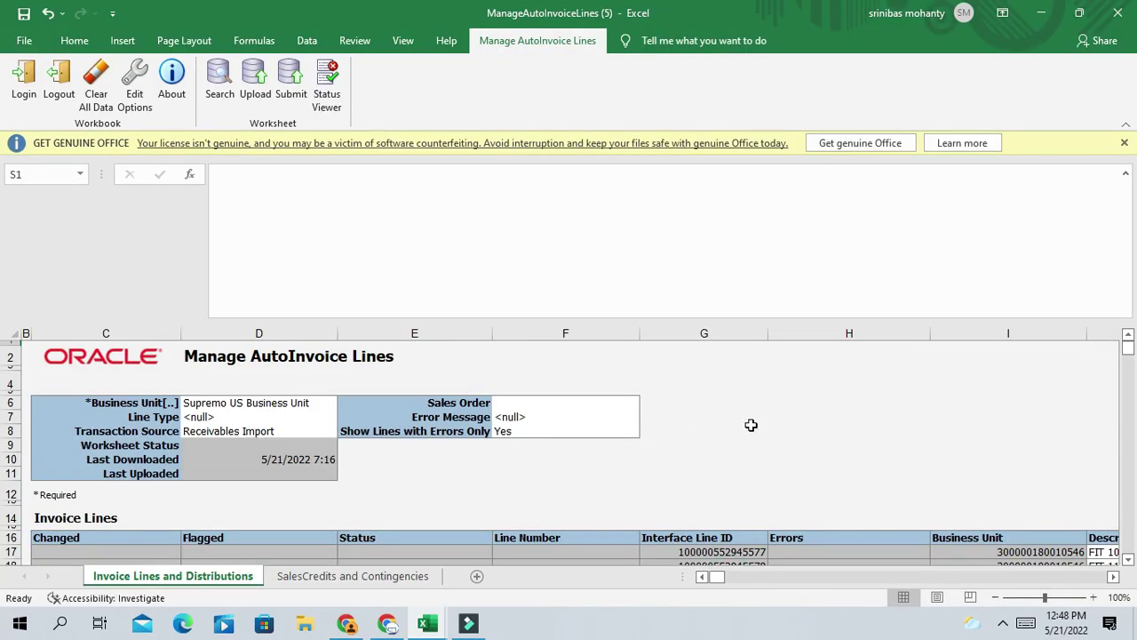
{"action": "scroll", "coordinate": [355, 401], "scroll_direction": "down", "scroll_amount": 3}
{"action": "scroll", "coordinate": [358, 401], "scroll_direction": "up", "scroll_amount": 3}
{"action": "left_click_drag", "start_coordinate": [214, 417], "coordinate": [216, 405]}
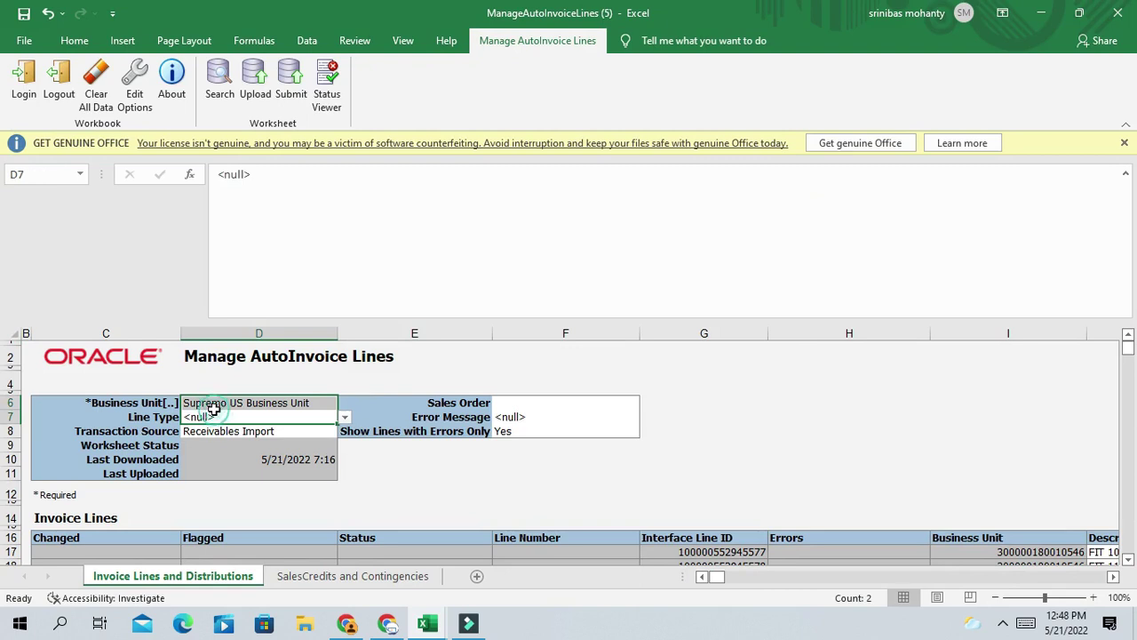
{"action": "left_click", "coordinate": [321, 404]}
{"action": "left_click", "coordinate": [323, 404]}
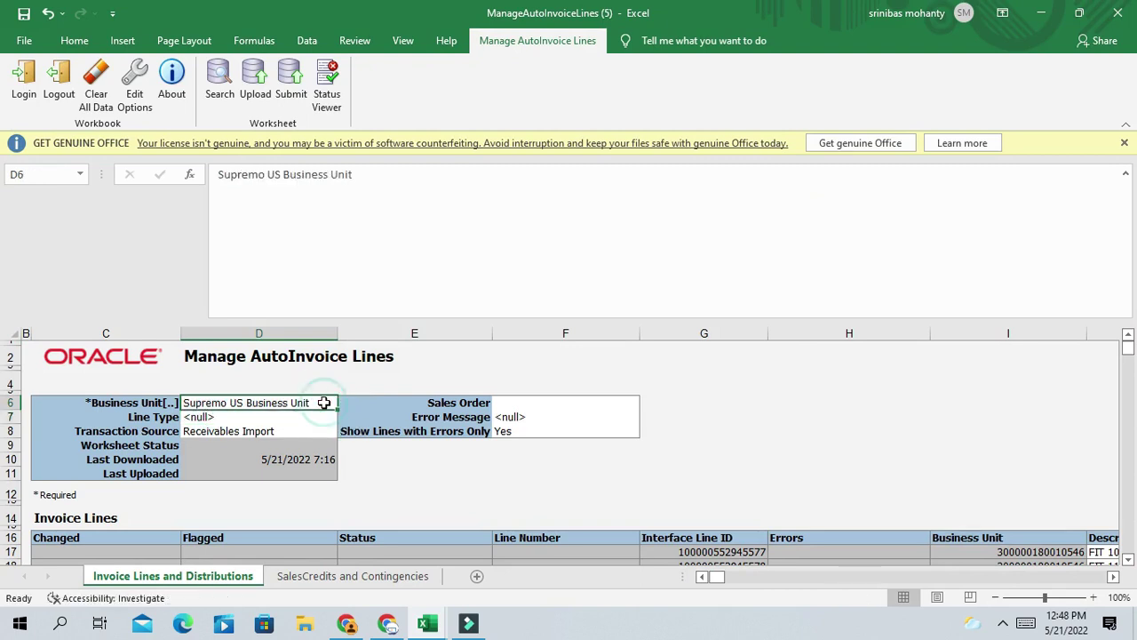
{"action": "scroll", "coordinate": [378, 375], "scroll_direction": "down", "scroll_amount": 4}
{"action": "scroll", "coordinate": [378, 376], "scroll_direction": "up", "scroll_amount": 3}
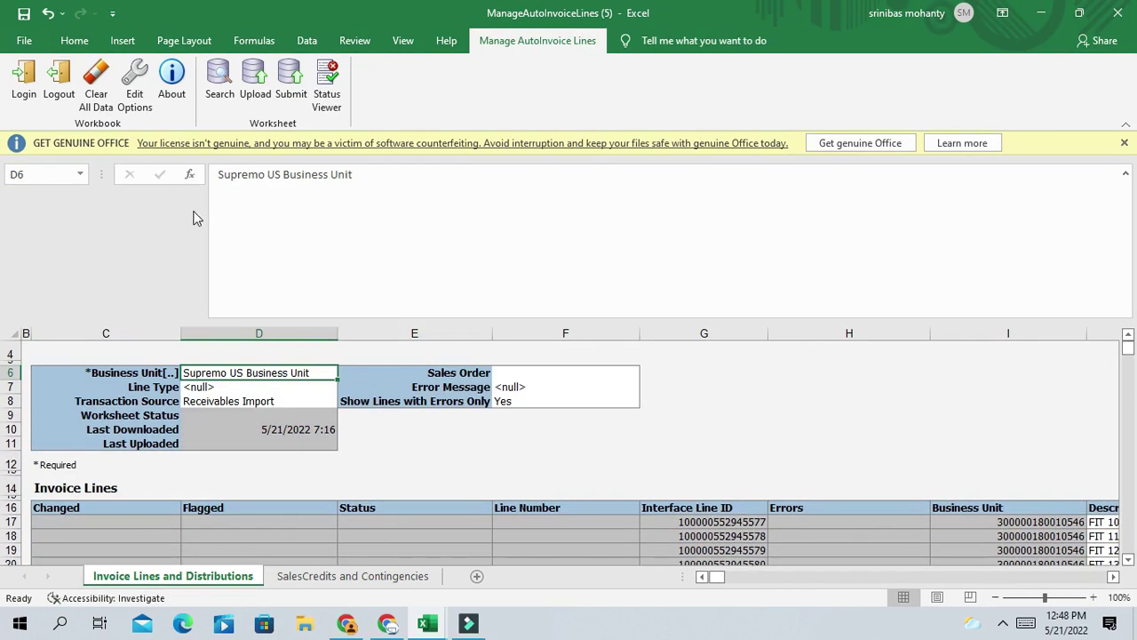
{"action": "left_click", "coordinate": [221, 78]}
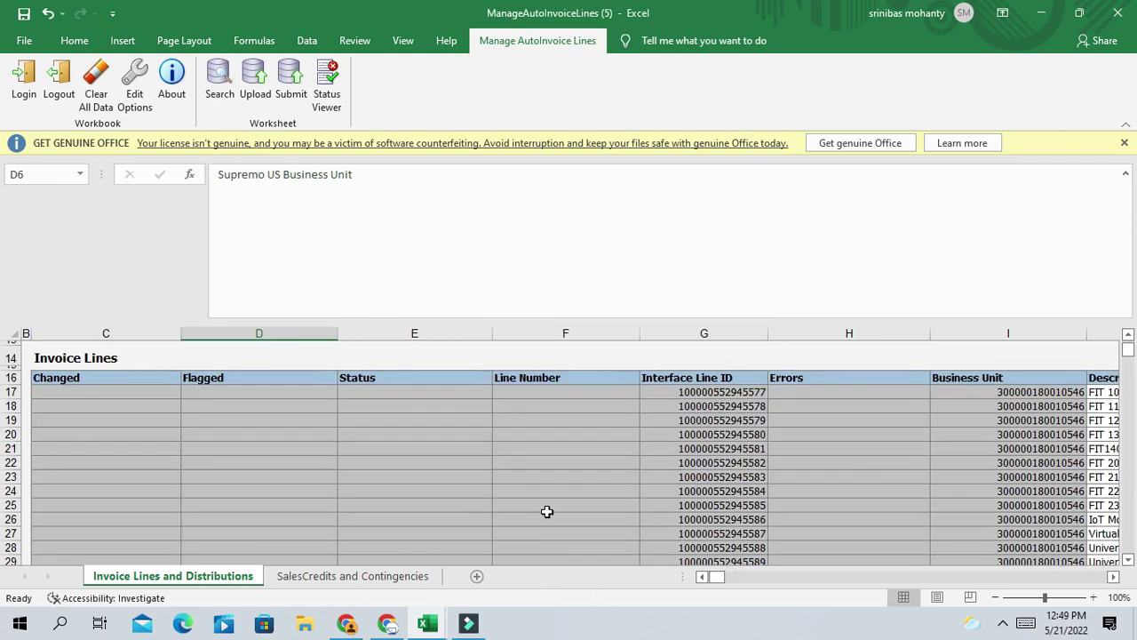
Scroll the invoice lines right past the Description, Ledger, Transaction Source and Currency columns.
{"action": "scroll", "coordinate": [547, 511], "scroll_direction": "up", "scroll_amount": 4}
{"action": "scroll", "coordinate": [480, 453], "scroll_direction": "down", "scroll_amount": 3}
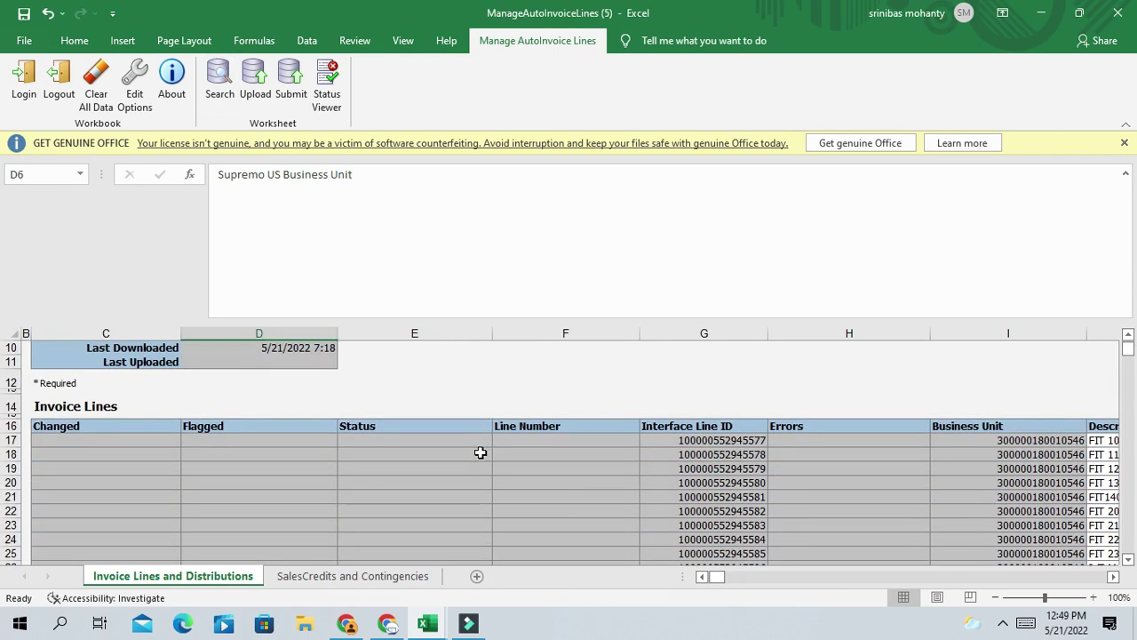
{"action": "scroll", "coordinate": [479, 453], "scroll_direction": "up", "scroll_amount": 3}
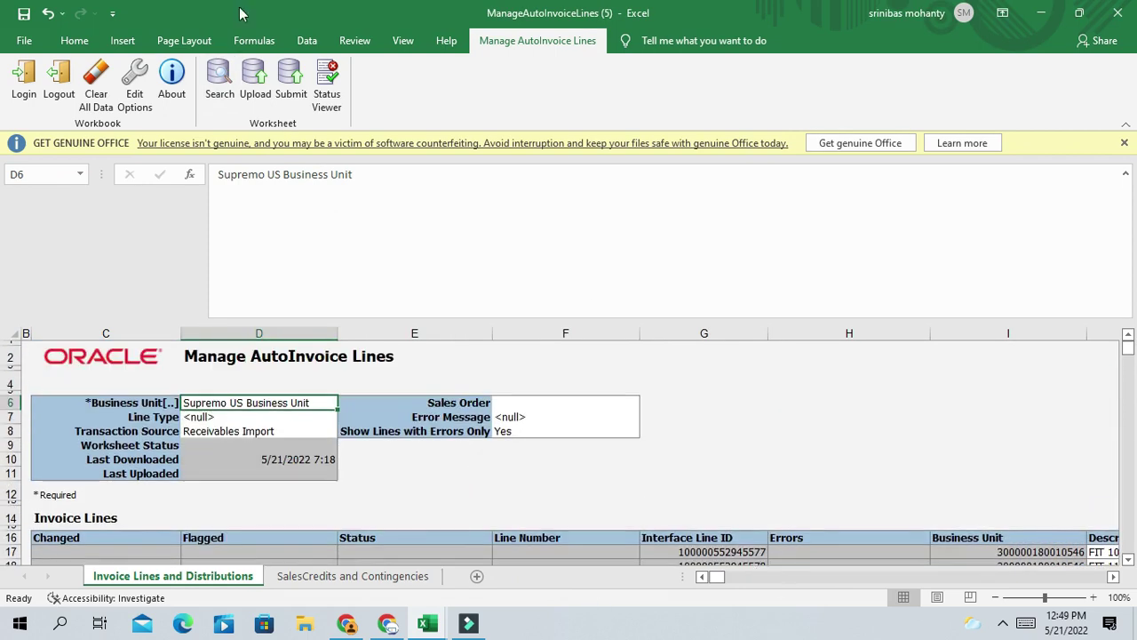
{"action": "scroll", "coordinate": [630, 477], "scroll_direction": "down", "scroll_amount": 4}
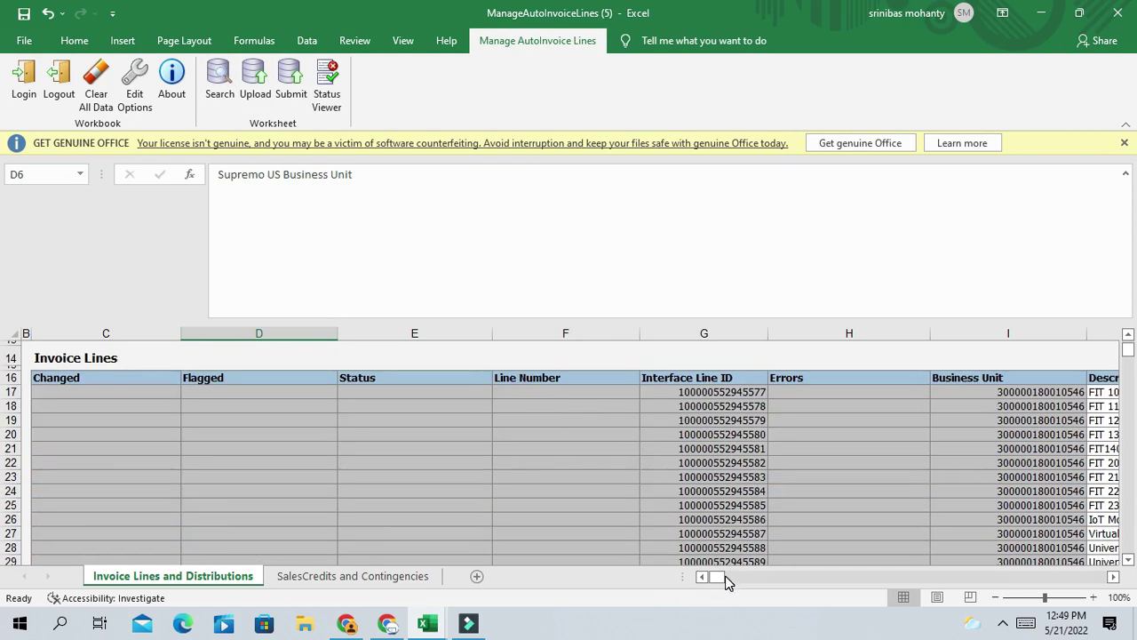
{"action": "left_click", "coordinate": [1113, 576]}
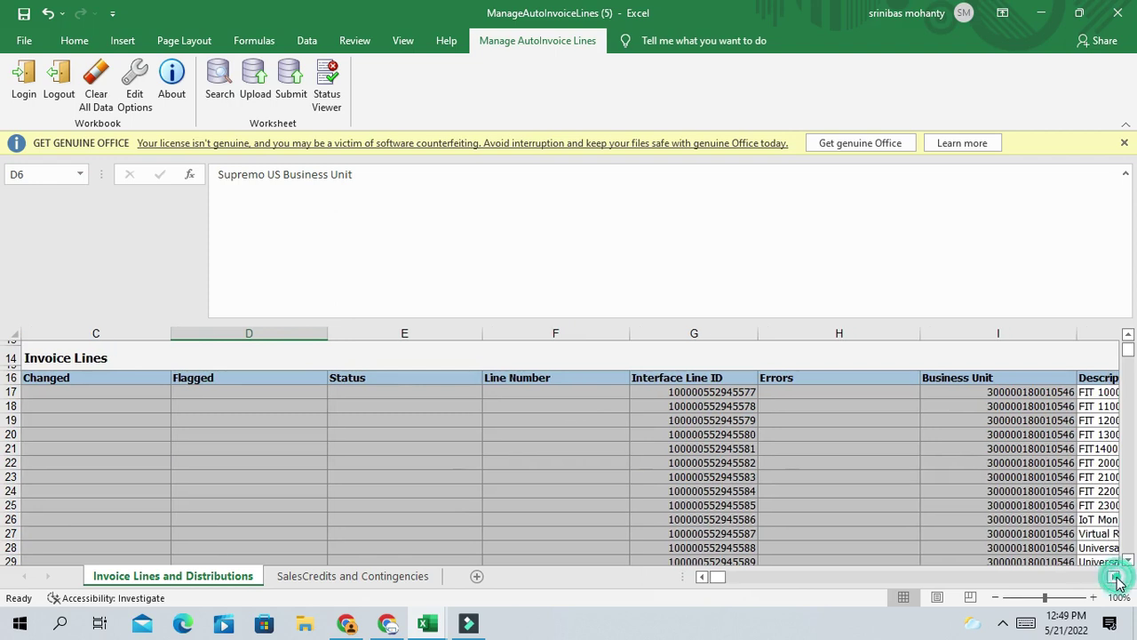
{"action": "left_click", "coordinate": [1114, 577]}
{"action": "left_click", "coordinate": [1114, 577]}
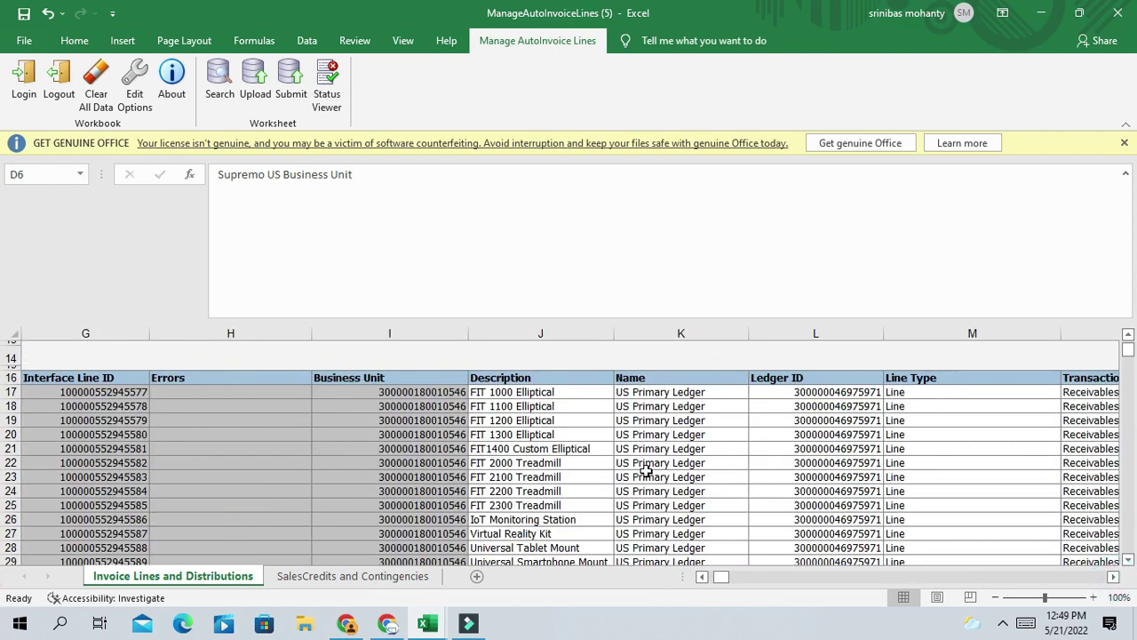
{"action": "scroll", "coordinate": [649, 462], "scroll_direction": "down", "scroll_amount": 3}
{"action": "scroll", "coordinate": [648, 462], "scroll_direction": "up", "scroll_amount": 4}
{"action": "scroll", "coordinate": [485, 412], "scroll_direction": "down", "scroll_amount": 1}
{"action": "scroll", "coordinate": [500, 428], "scroll_direction": "up", "scroll_amount": 3}
{"action": "scroll", "coordinate": [498, 431], "scroll_direction": "down", "scroll_amount": 3}
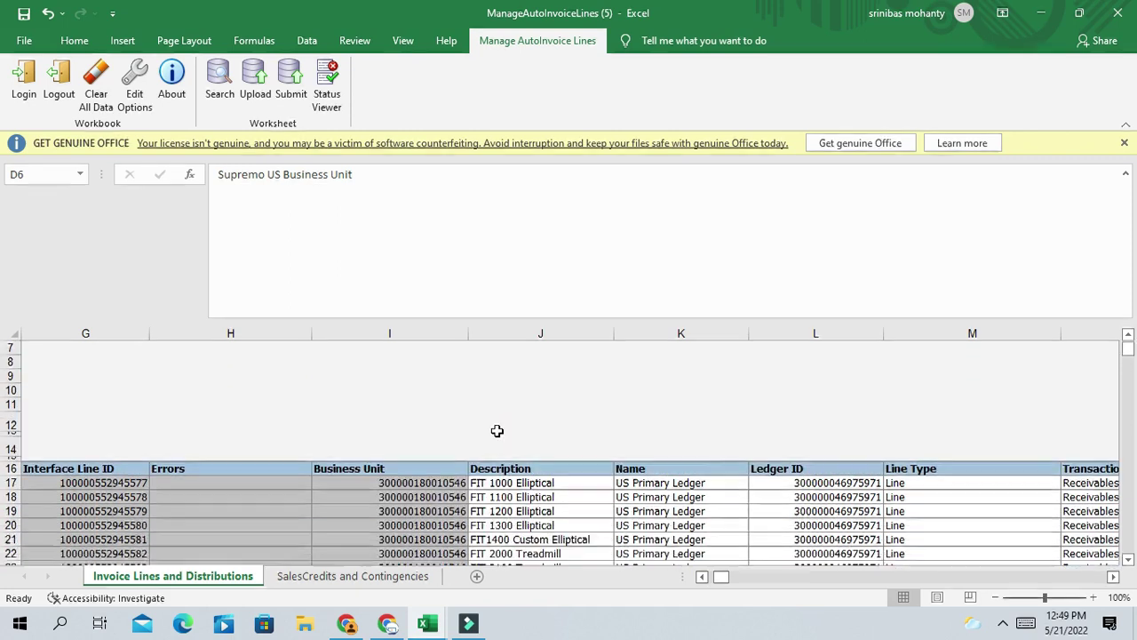
{"action": "left_click", "coordinate": [1113, 577]}
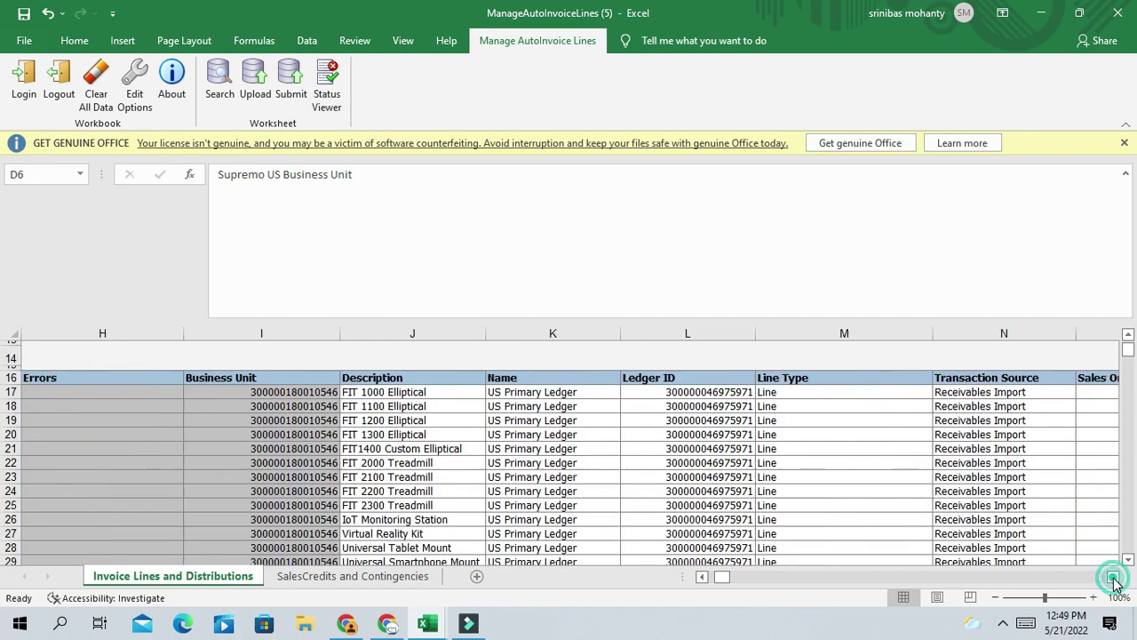
{"action": "left_click", "coordinate": [1113, 577]}
{"action": "left_click", "coordinate": [1113, 577]}
{"action": "left_click", "coordinate": [1114, 576]}
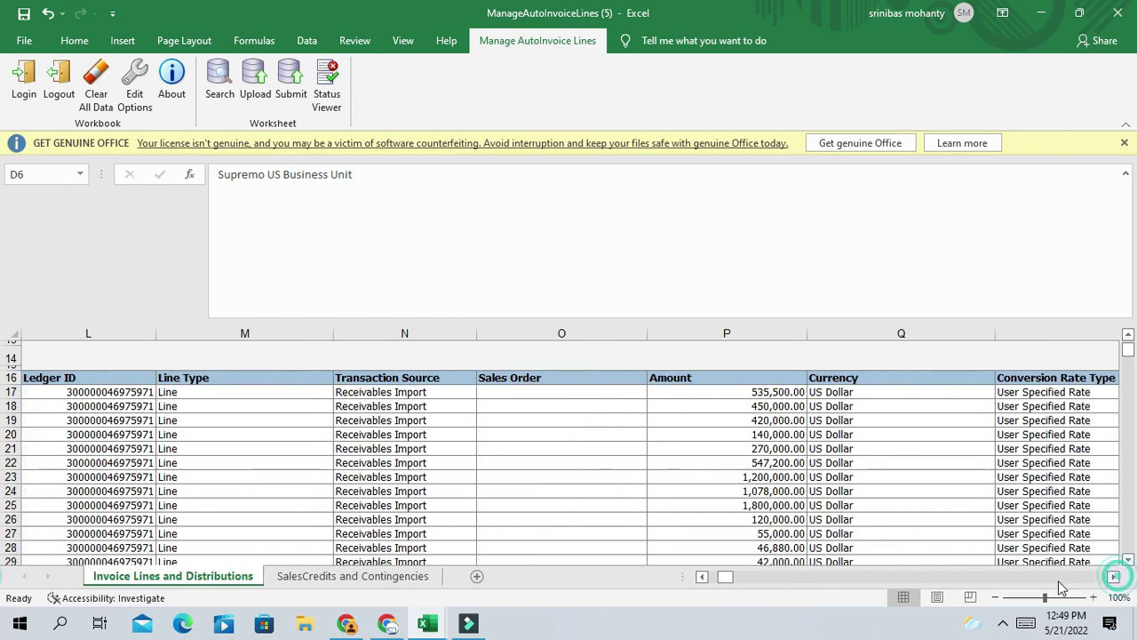
Continue scrolling right until column S, Error Message, shows each line's error.
{"action": "left_click_drag", "start_coordinate": [713, 583], "coordinate": [679, 589]}
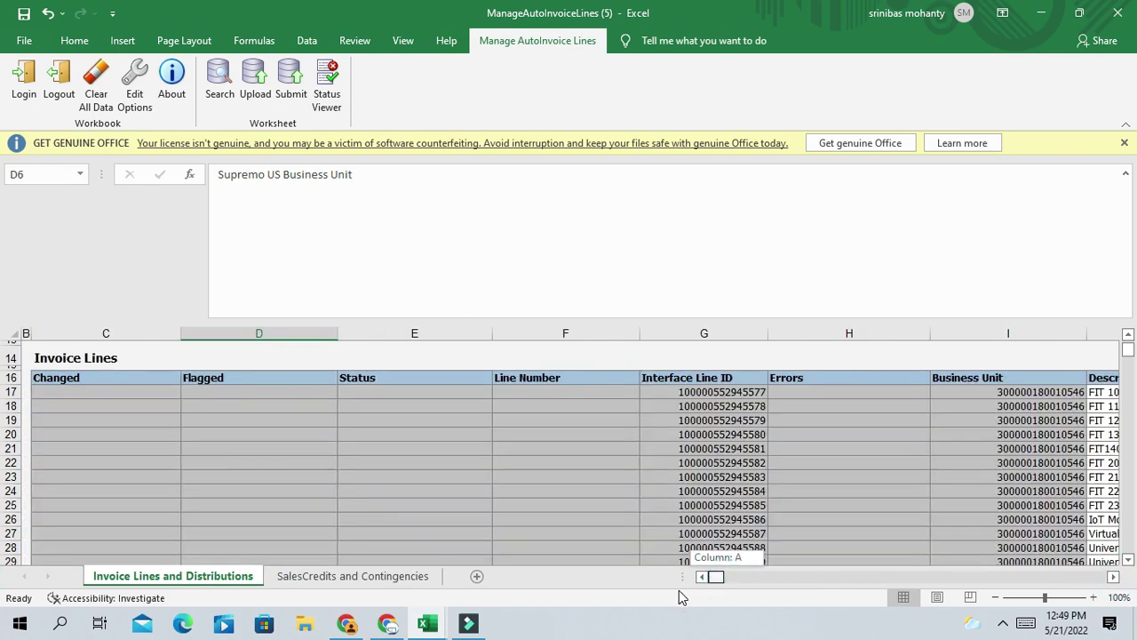
{"action": "scroll", "coordinate": [607, 480], "scroll_direction": "up", "scroll_amount": 3}
{"action": "scroll", "coordinate": [712, 564], "scroll_direction": "down", "scroll_amount": 1}
{"action": "left_click", "coordinate": [716, 576]}
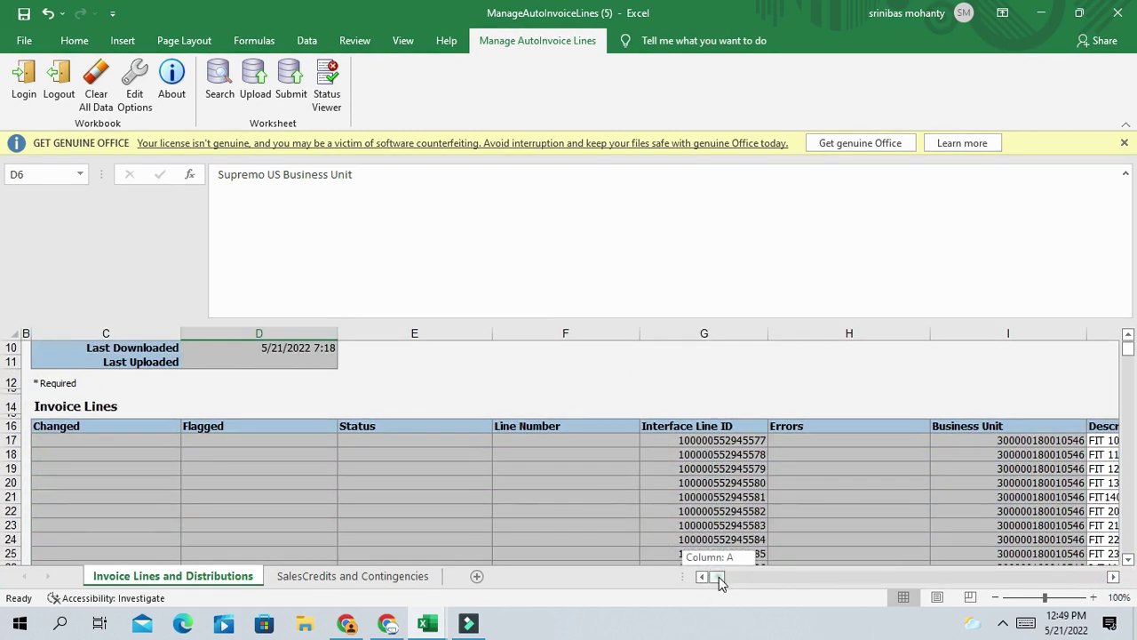
{"action": "left_click", "coordinate": [1114, 578]}
{"action": "left_click", "coordinate": [1114, 578]}
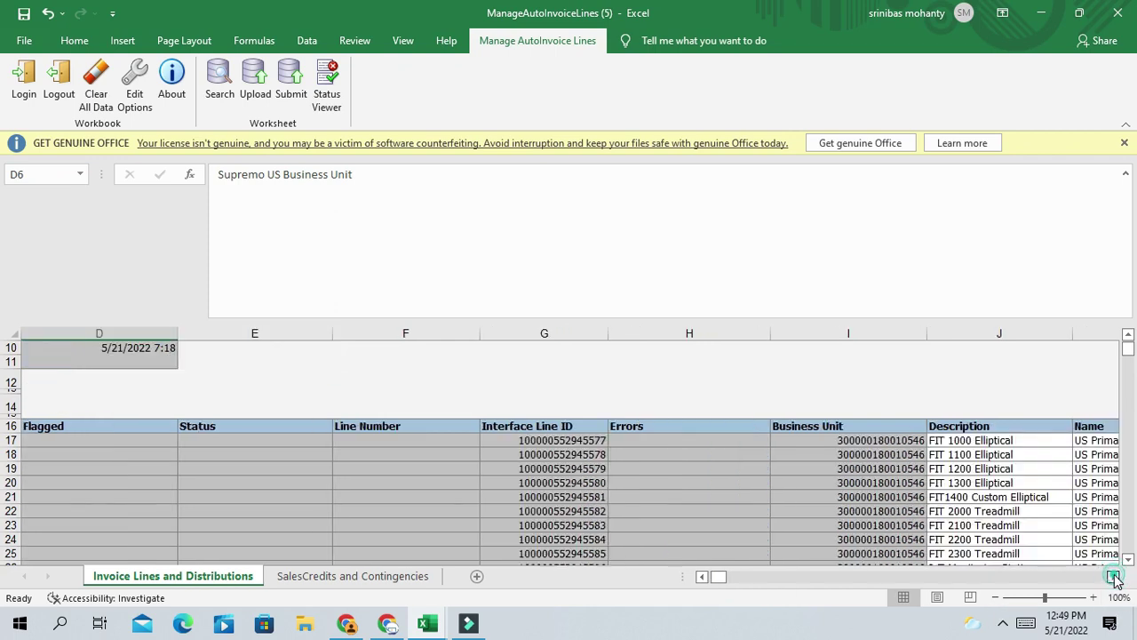
{"action": "left_click", "coordinate": [1114, 578]}
{"action": "left_click", "coordinate": [1114, 577]}
{"action": "left_click", "coordinate": [1115, 578]}
{"action": "left_click", "coordinate": [1114, 577]}
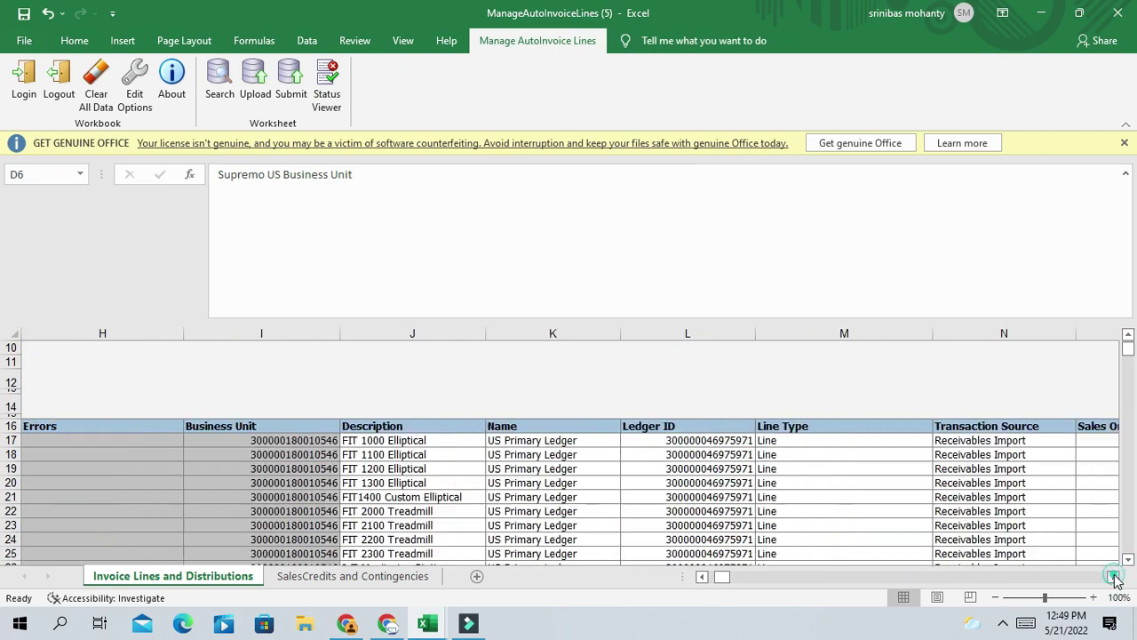
{"action": "left_click", "coordinate": [1114, 577]}
{"action": "left_click", "coordinate": [1115, 577]}
{"action": "left_click", "coordinate": [1114, 578]}
{"action": "left_click", "coordinate": [1115, 577]}
{"action": "left_click", "coordinate": [1114, 577]}
{"action": "left_click", "coordinate": [1114, 577]}
{"action": "left_click", "coordinate": [1114, 577]}
{"action": "left_click", "coordinate": [1114, 577]}
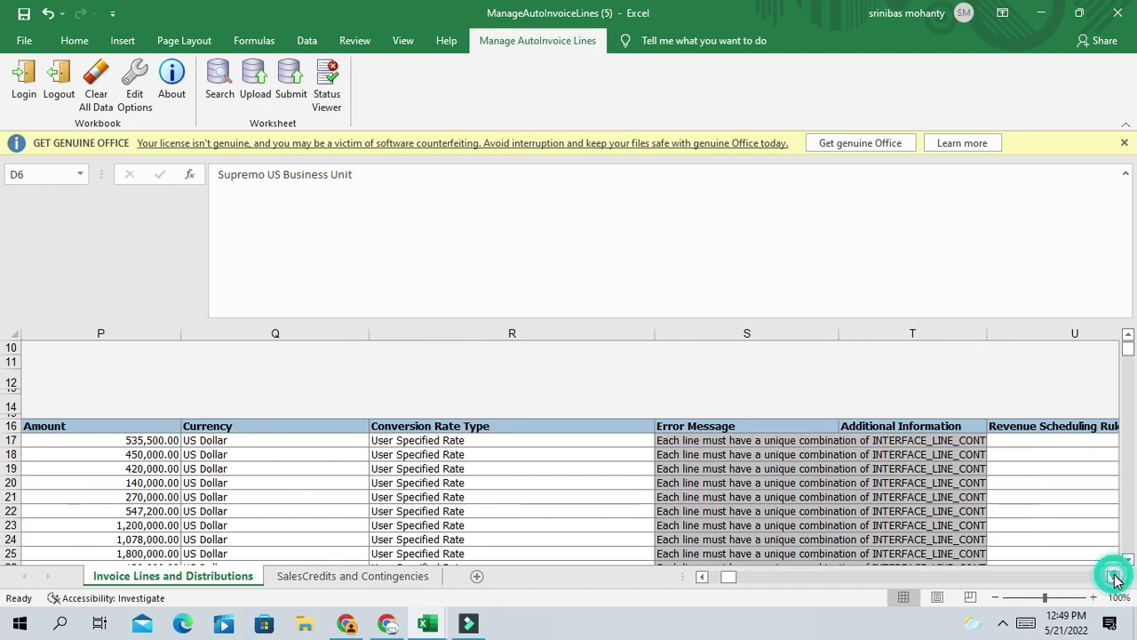
{"action": "left_click", "coordinate": [1114, 577]}
{"action": "left_click", "coordinate": [1114, 578]}
{"action": "left_click", "coordinate": [1114, 577]}
{"action": "scroll", "coordinate": [526, 413], "scroll_direction": "down", "scroll_amount": 1}
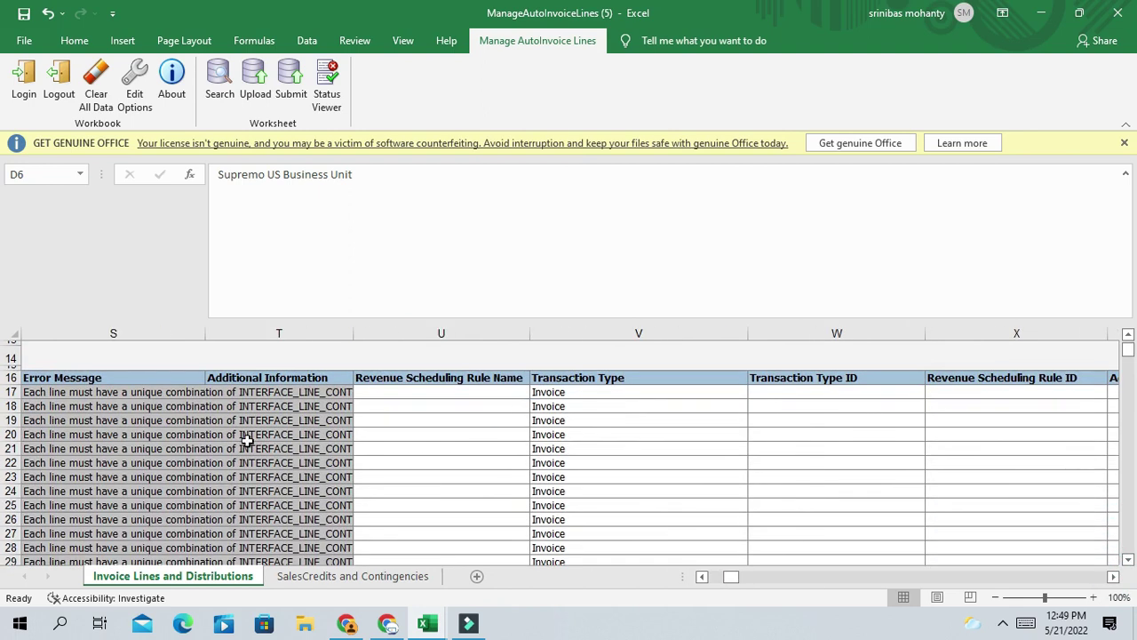
Read the full error in S17, then check Last Downloaded 5/21/2022 7:18 in D10.
{"action": "left_click", "coordinate": [128, 393]}
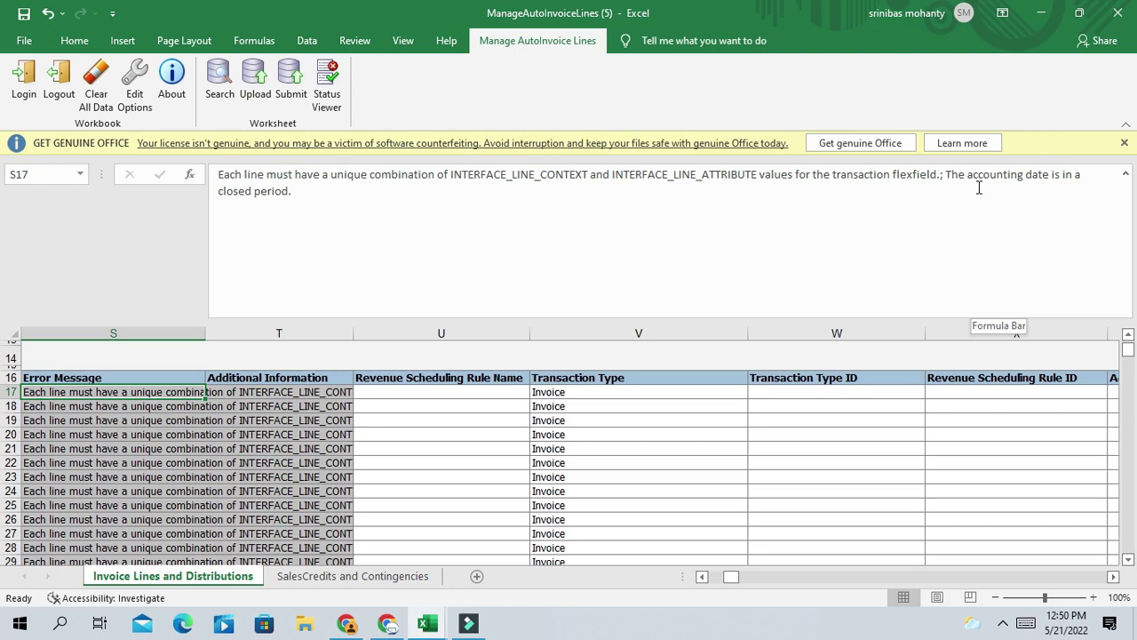
{"action": "left_click_drag", "start_coordinate": [733, 578], "coordinate": [716, 578]}
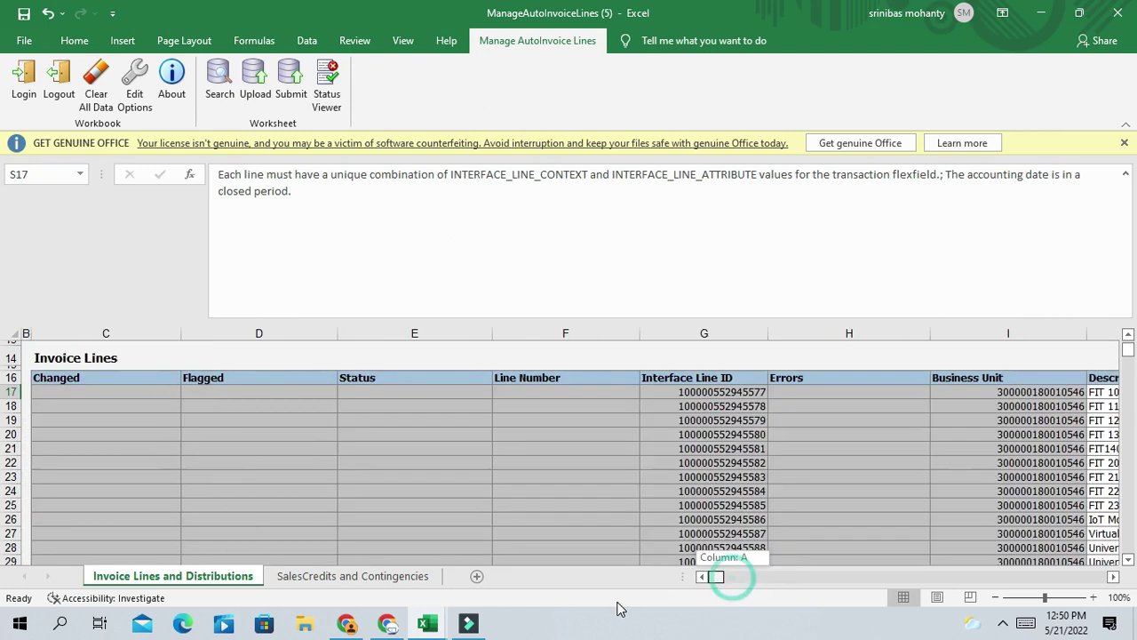
{"action": "scroll", "coordinate": [367, 436], "scroll_direction": "up", "scroll_amount": 4}
{"action": "left_click", "coordinate": [252, 465]}
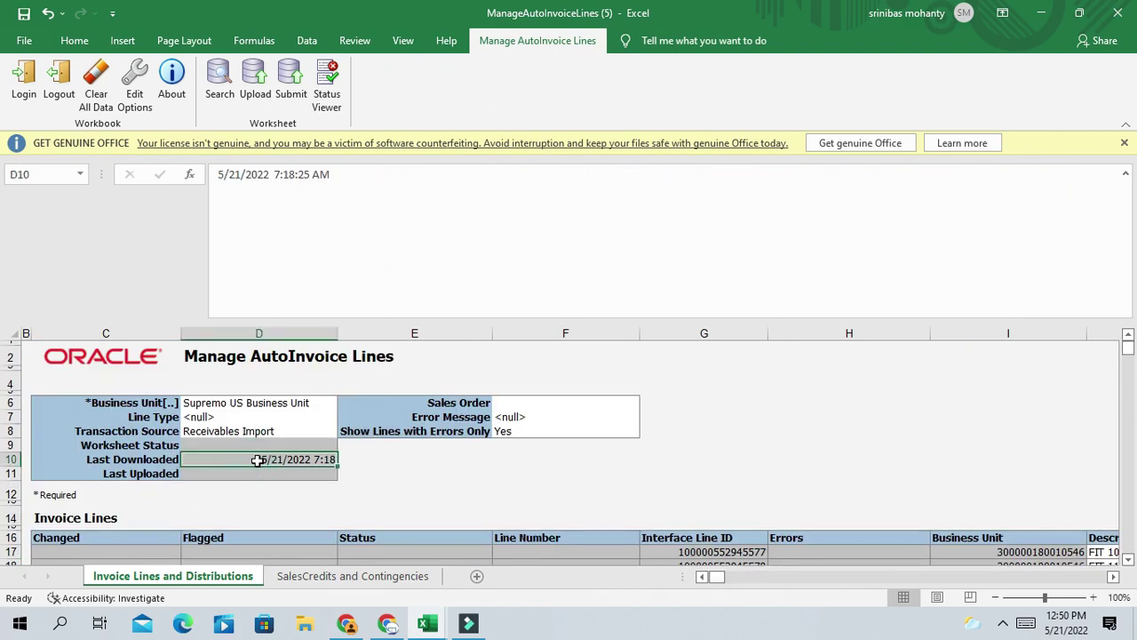
Scroll the invoice lines right to bring the Interface Line ID column into view.
{"action": "scroll", "coordinate": [659, 472], "scroll_direction": "down", "scroll_amount": 5}
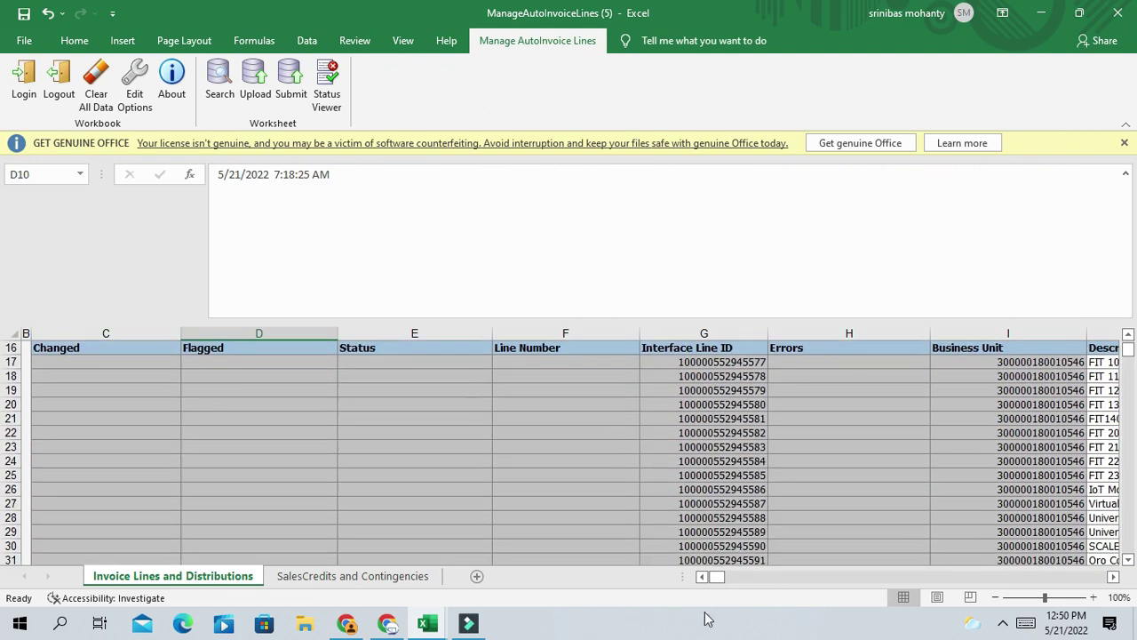
{"action": "left_click", "coordinate": [1115, 579]}
{"action": "left_click", "coordinate": [1115, 578]}
{"action": "left_click", "coordinate": [1117, 579]}
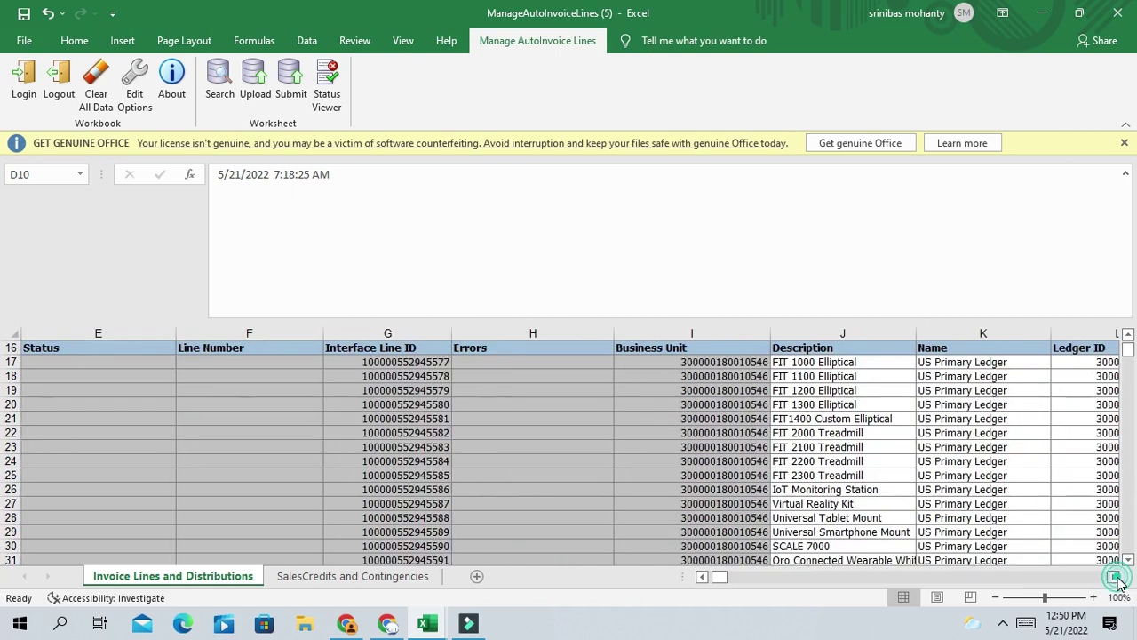
{"action": "left_click", "coordinate": [1117, 579]}
{"action": "scroll", "coordinate": [474, 346], "scroll_direction": "up", "scroll_amount": 4}
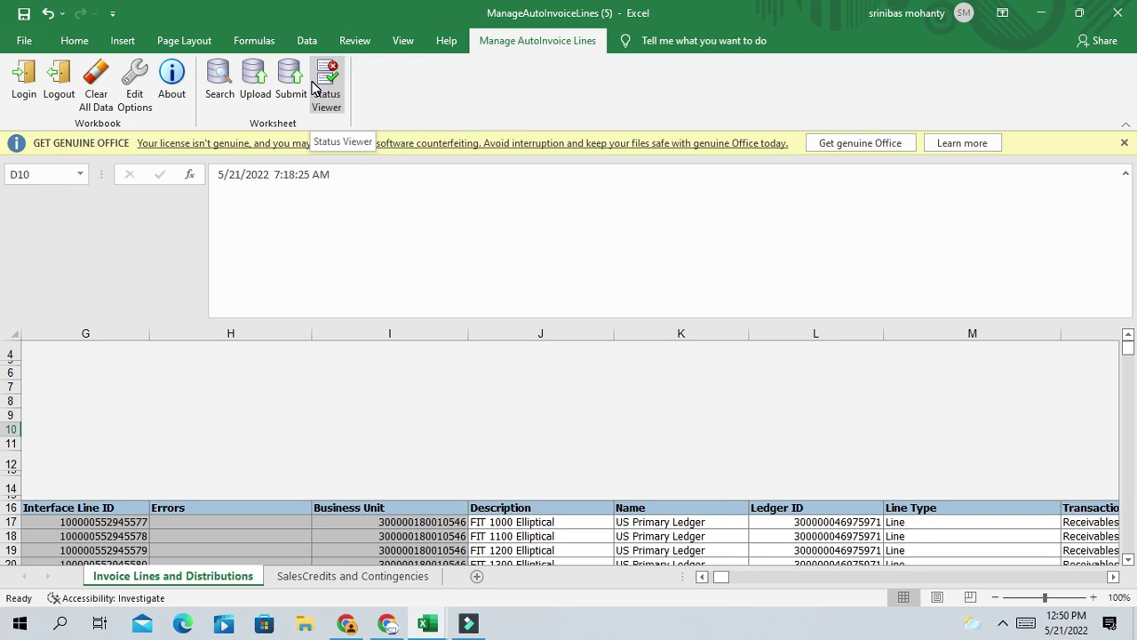
Back on the Billing page, launch Manage AutoInvoice Lines from the Tasks panel.
{"action": "key", "text": "alt+Tab"}
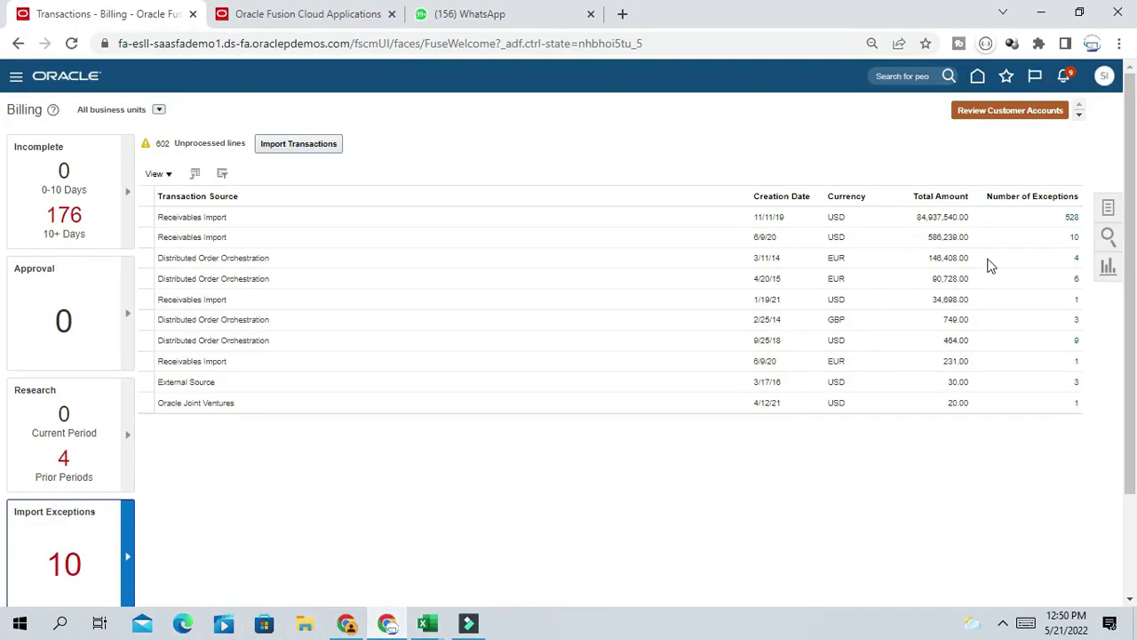
{"action": "left_click", "coordinate": [1108, 207]}
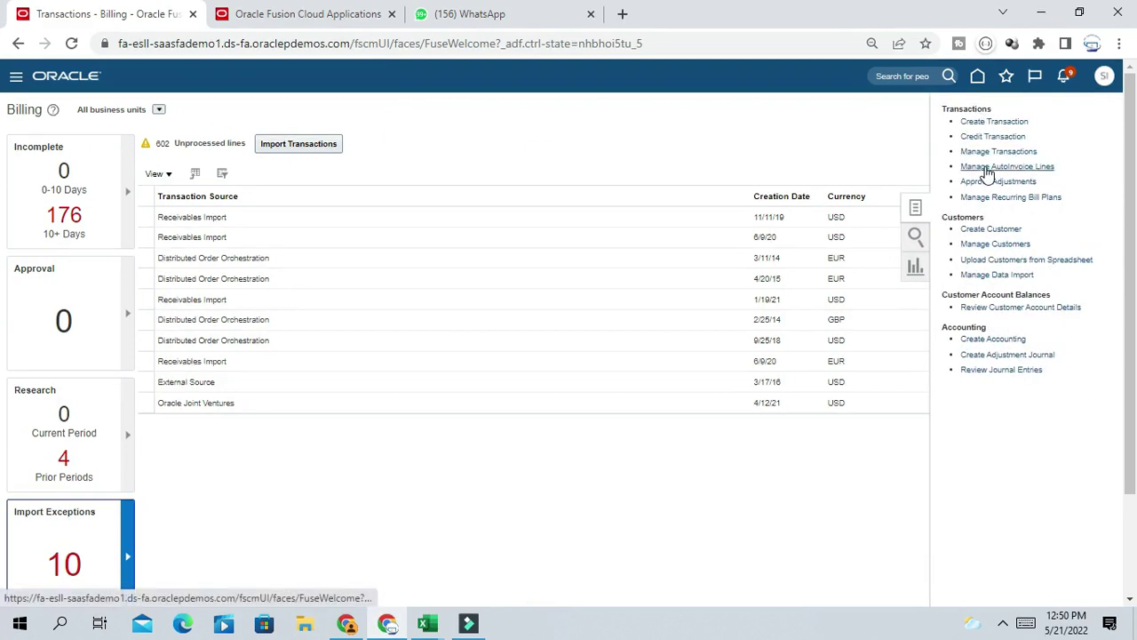
{"action": "left_click", "coordinate": [1008, 167]}
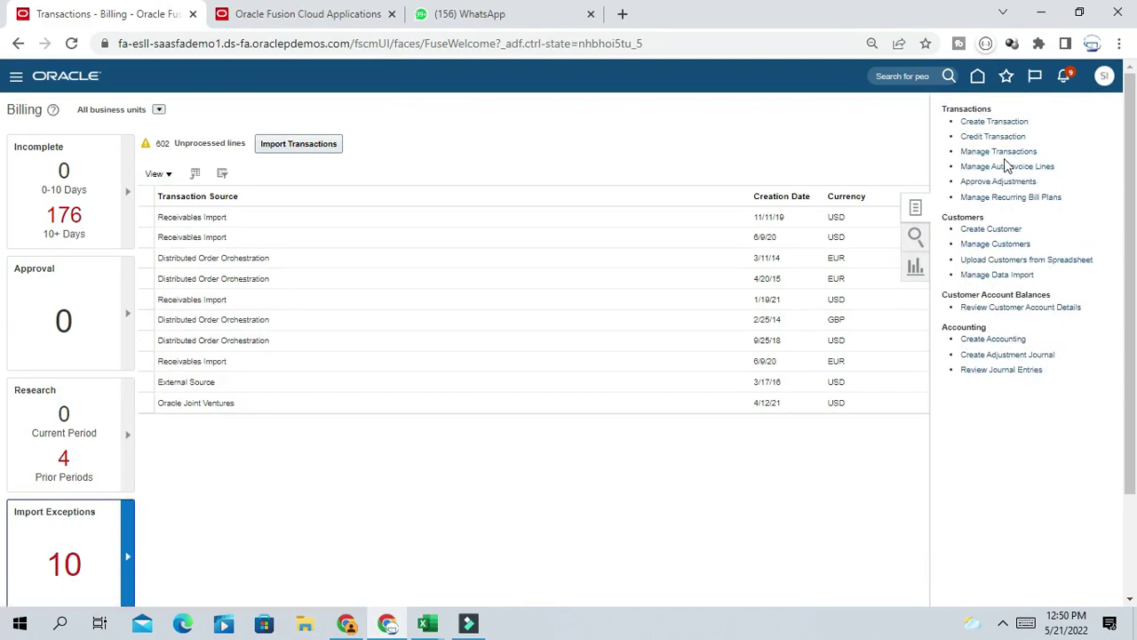